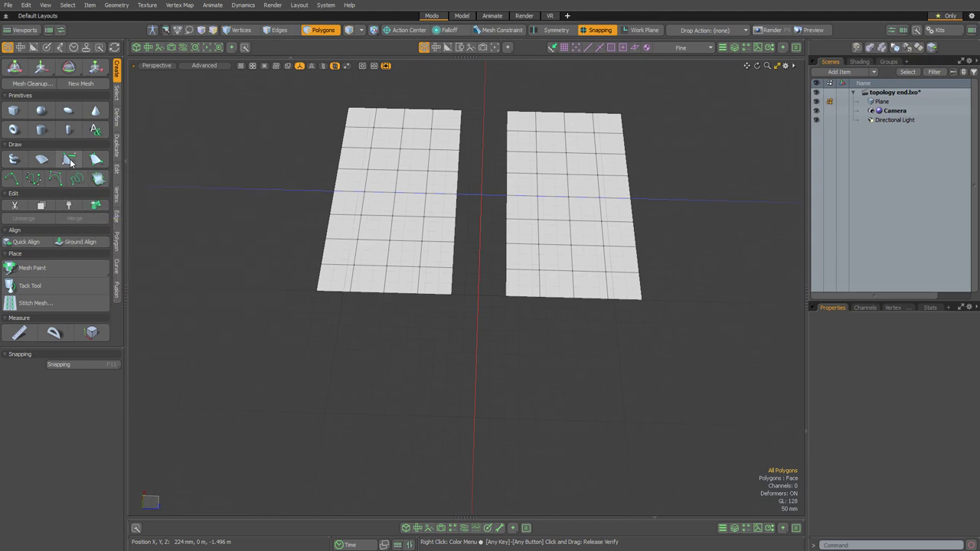
# With the Topology Pen, extend the left grid's two lower corner edges into quads and pull their outer vertices down into slanted ends.
pyautogui.click(70, 159)
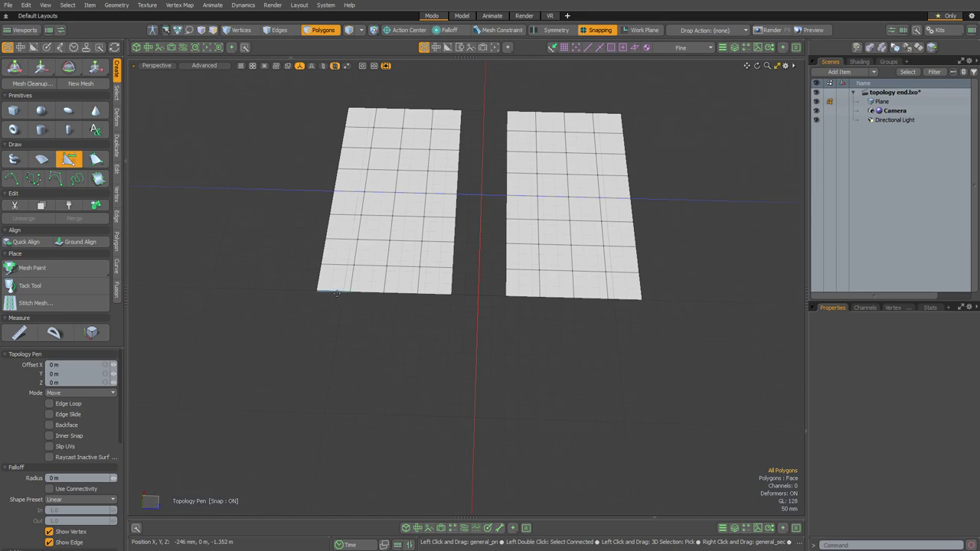
pyautogui.press('shift')
pyautogui.keyDown('shift'); pyautogui.moveTo(337, 293); pyautogui.dragTo(329, 318); pyautogui.keyUp('shift')
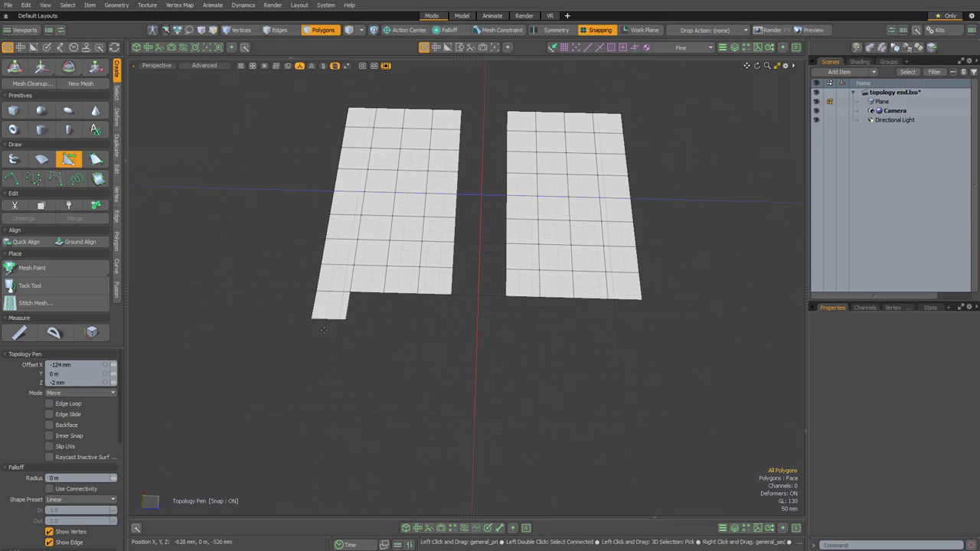
pyautogui.moveTo(310, 319); pyautogui.dragTo(306, 346)
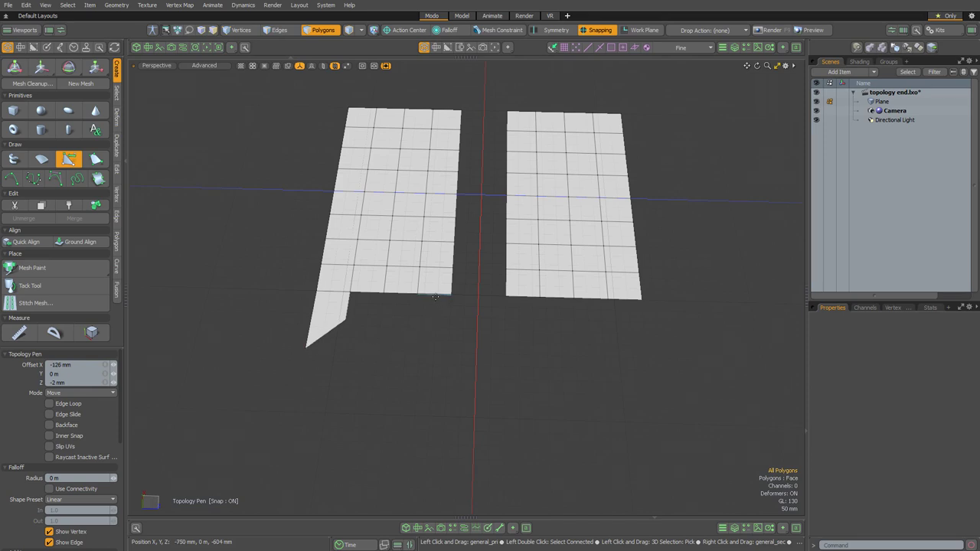
pyautogui.keyDown('shift'); pyautogui.moveTo(435, 297); pyautogui.dragTo(433, 322); pyautogui.keyUp('shift')
pyautogui.moveTo(450, 323); pyautogui.dragTo(449, 351)
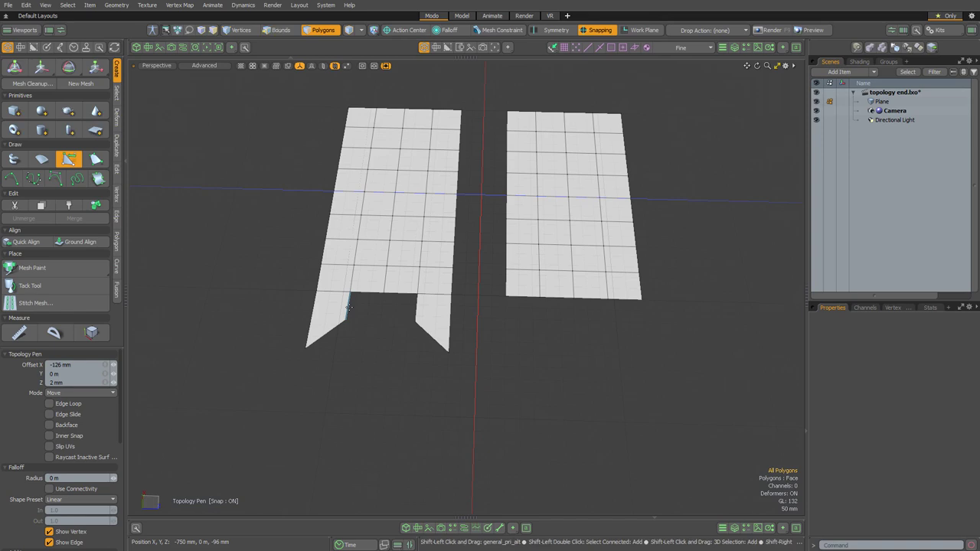
# Fill the gap between the slanted quads to merge four columns into two, and add a row of two quads below.
pyautogui.keyDown('shift'); pyautogui.moveTo(349, 307); pyautogui.dragTo(417, 307); pyautogui.keyUp('shift')
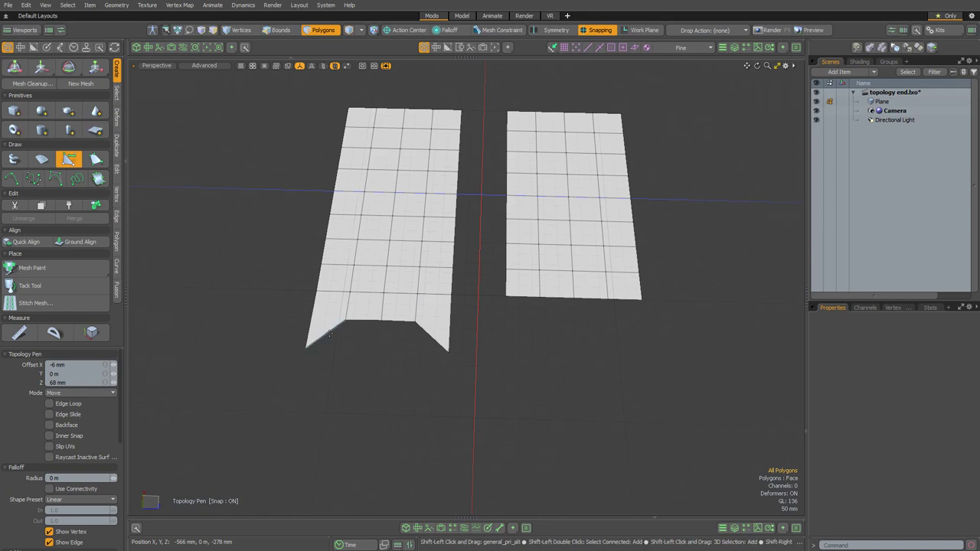
pyautogui.keyDown('shift'); pyautogui.moveTo(330, 334); pyautogui.dragTo(381, 320); pyautogui.keyUp('shift')
pyautogui.moveTo(355, 360); pyautogui.dragTo(379, 350)
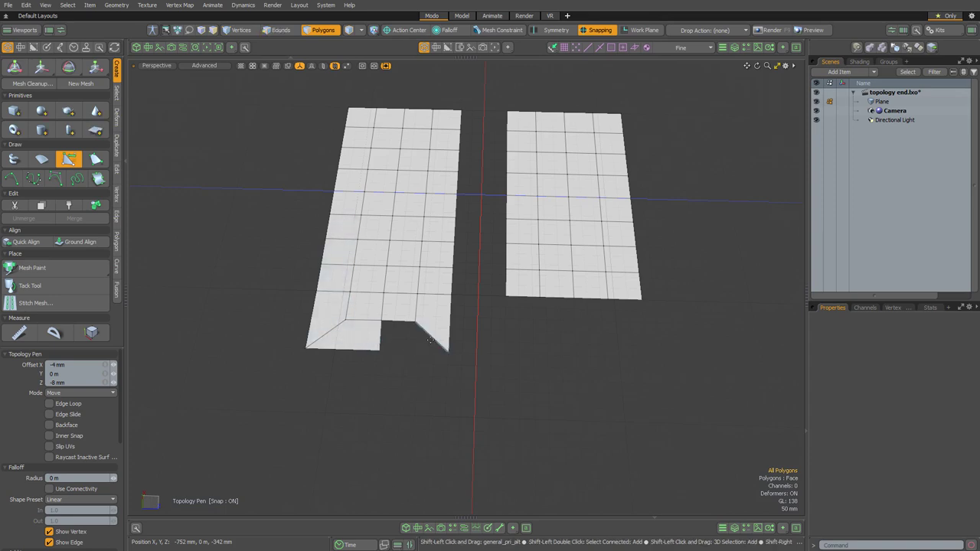
pyautogui.keyDown('shift'); pyautogui.moveTo(432, 339); pyautogui.dragTo(339, 387); pyautogui.keyUp('shift')
pyautogui.keyDown('shift'); pyautogui.moveTo(415, 352); pyautogui.dragTo(413, 391); pyautogui.keyUp('shift')
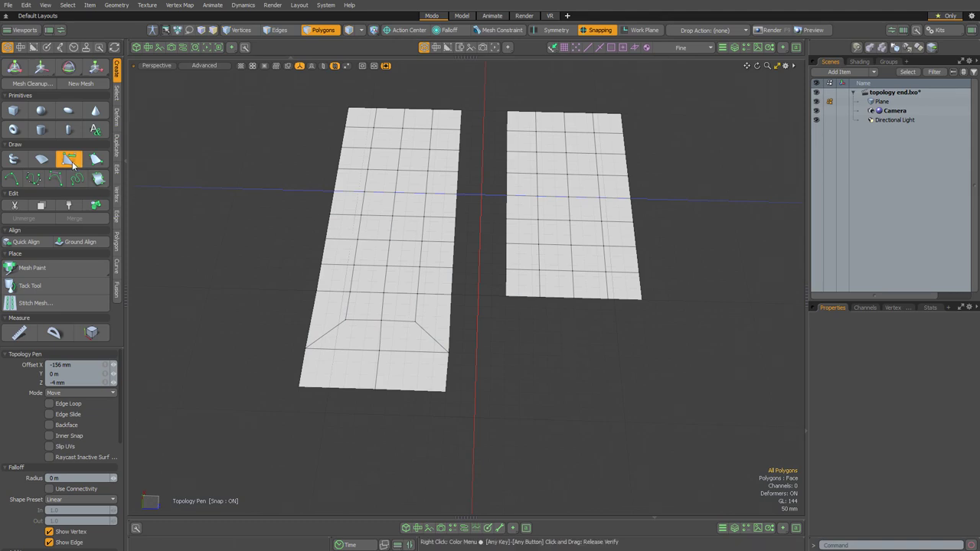
# Reduce the right grid from four columns to two around a diamond-shaped quad, and add a row of two quads below it.
pyautogui.moveTo(573, 298); pyautogui.dragTo(572, 288)
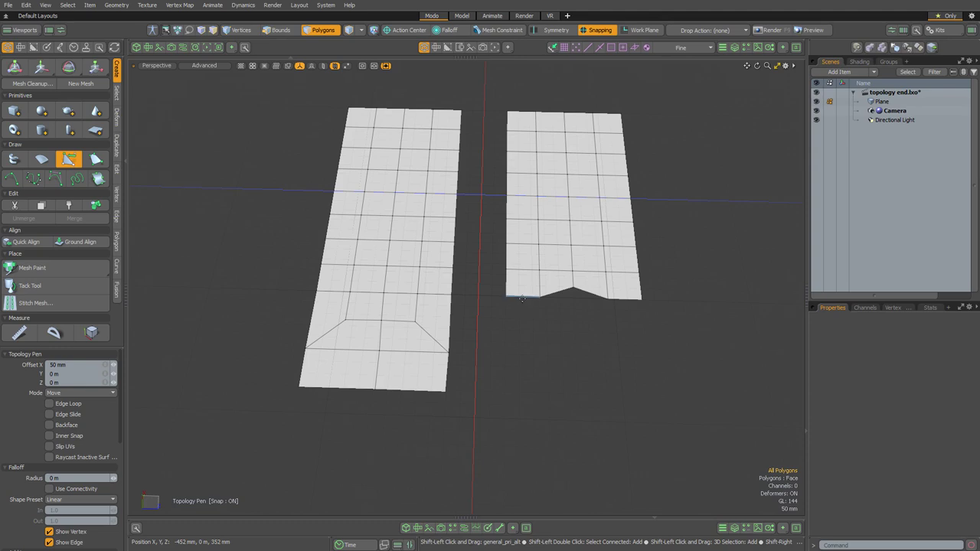
pyautogui.keyDown('shift'); pyautogui.moveTo(522, 298); pyautogui.dragTo(522, 353); pyautogui.keyUp('shift')
pyautogui.keyDown('shift'); pyautogui.moveTo(624, 299); pyautogui.dragTo(582, 353); pyautogui.keyUp('shift')
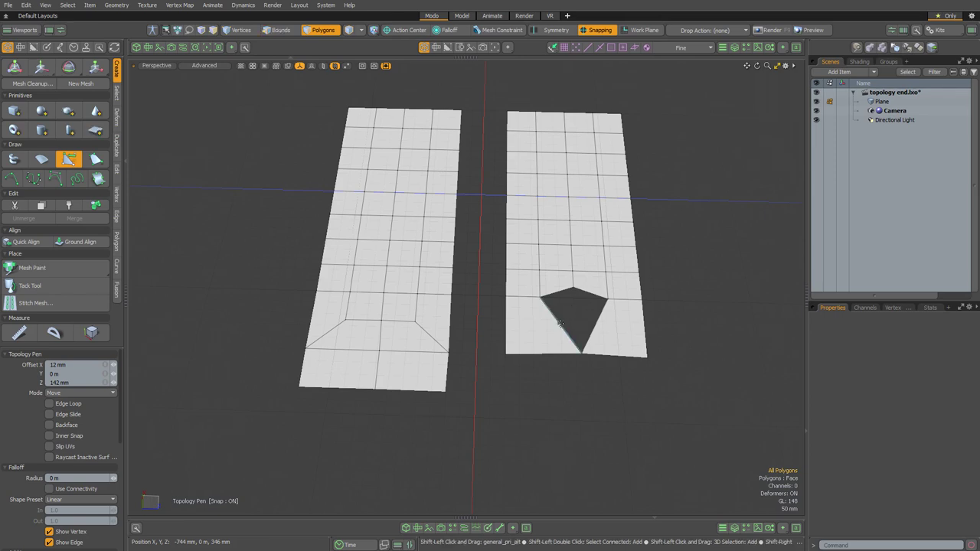
pyautogui.keyDown('shift'); pyautogui.moveTo(560, 323); pyautogui.dragTo(587, 304); pyautogui.keyUp('shift')
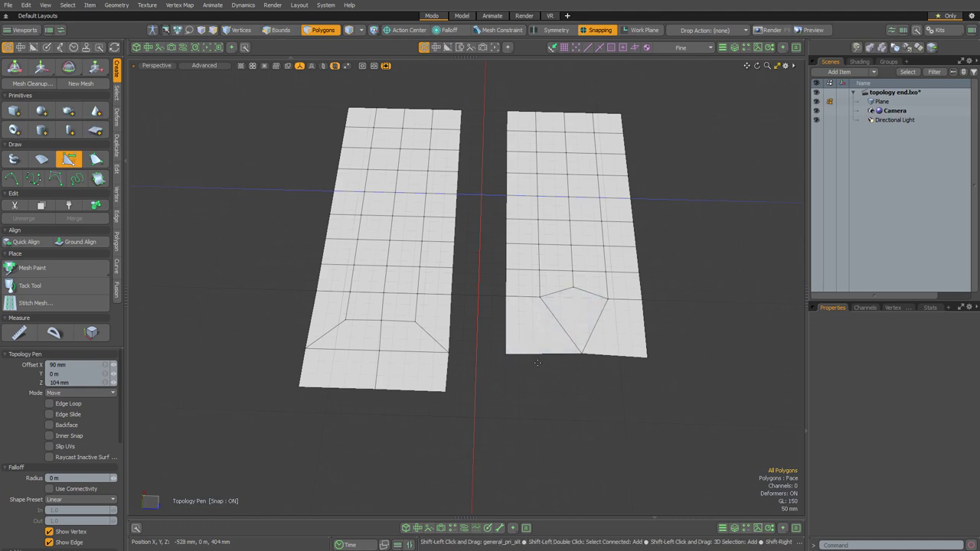
pyautogui.keyDown('shift'); pyautogui.moveTo(536, 355); pyautogui.dragTo(540, 399); pyautogui.keyUp('shift')
pyautogui.keyDown('shift'); pyautogui.moveTo(616, 357); pyautogui.dragTo(617, 402); pyautogui.keyUp('shift')
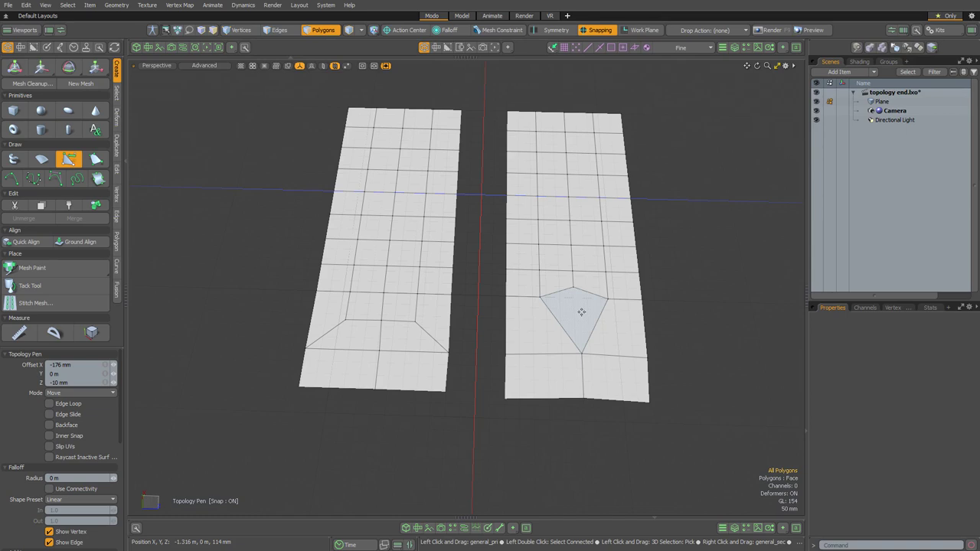
# Extend the left strip's two lower edges into a pair of quads that taper inward towards the centre.
pyautogui.keyDown('alt'); pyautogui.keyDown('shift'); pyautogui.moveTo(554, 451); pyautogui.dragTo(557, 373); pyautogui.keyUp('shift'); pyautogui.keyUp('alt')
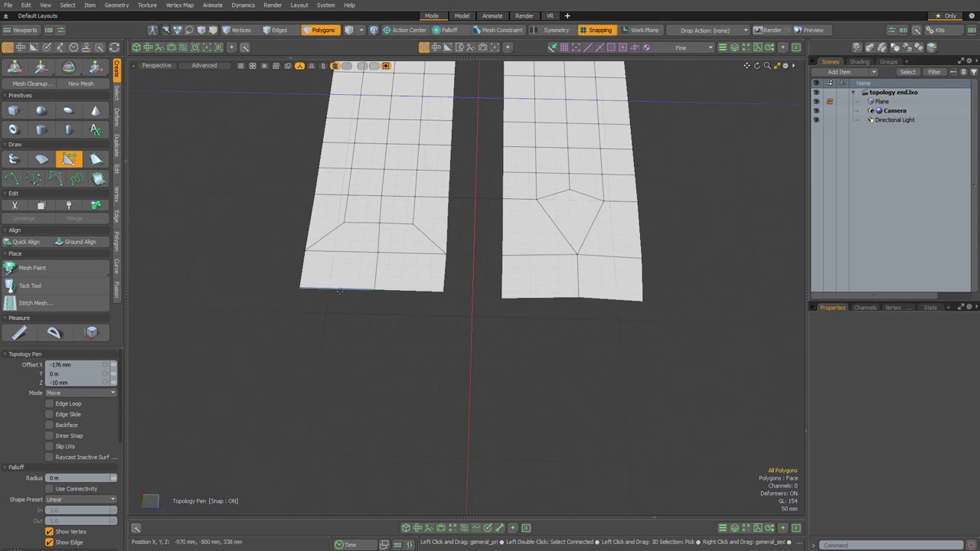
pyautogui.keyDown('shift'); pyautogui.moveTo(339, 291); pyautogui.dragTo(329, 342); pyautogui.keyUp('shift')
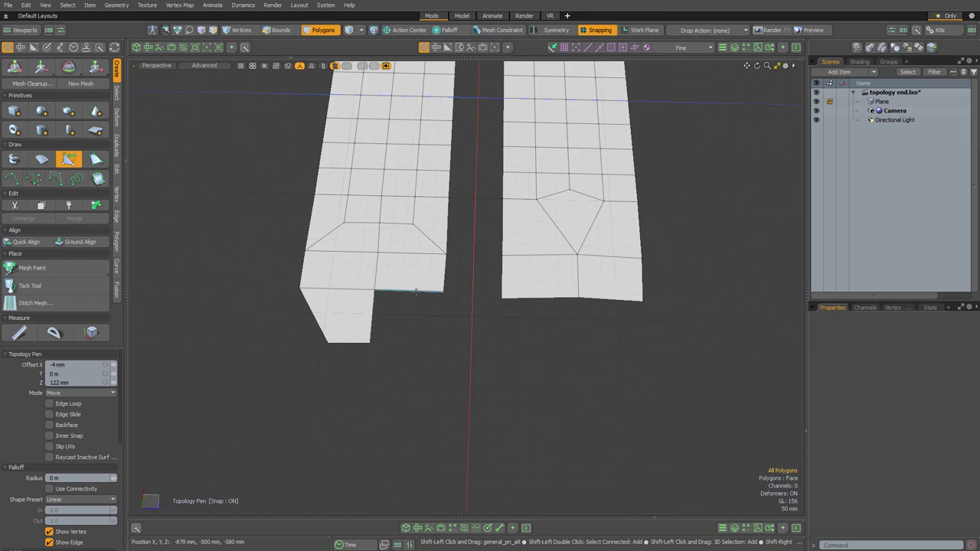
pyautogui.keyDown('shift'); pyautogui.moveTo(416, 292); pyautogui.dragTo(414, 345); pyautogui.keyUp('shift')
# Build outer quads along both slanted sides of the left strip and fill the space between them with two quads.
pyautogui.moveTo(442, 344); pyautogui.dragTo(435, 408)
pyautogui.keyDown('shift'); pyautogui.moveTo(314, 321); pyautogui.dragTo(314, 385); pyautogui.keyUp('shift')
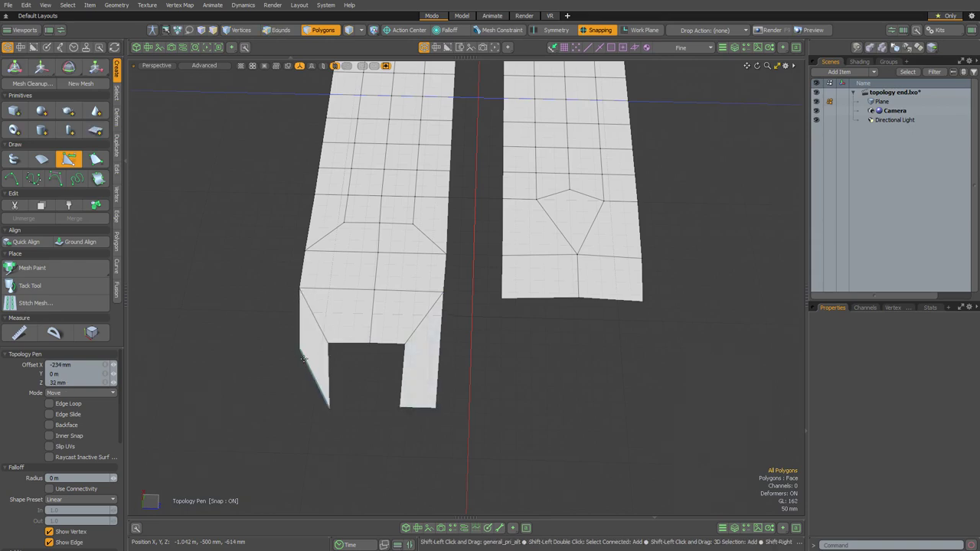
pyautogui.moveTo(300, 350); pyautogui.dragTo(290, 404)
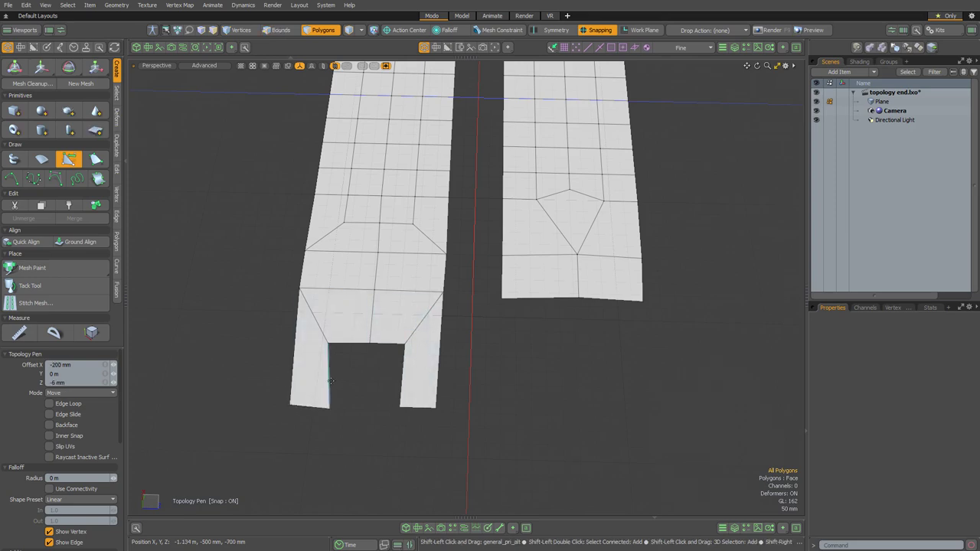
pyautogui.keyDown('shift'); pyautogui.moveTo(329, 385); pyautogui.dragTo(400, 410); pyautogui.keyUp('shift')
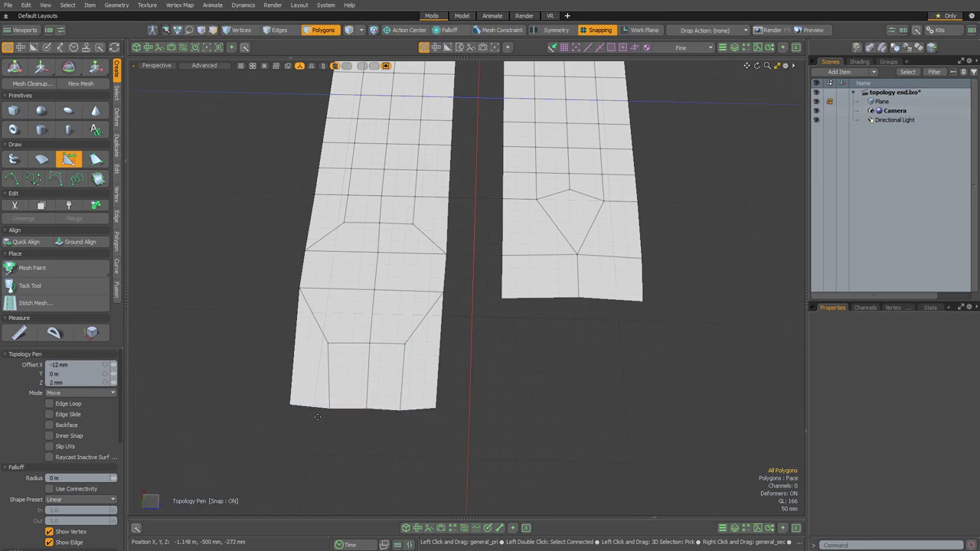
# Extend the left strip's four lower edges into a full row of four quads.
pyautogui.keyDown('shift'); pyautogui.moveTo(313, 407); pyautogui.dragTo(311, 450); pyautogui.keyUp('shift')
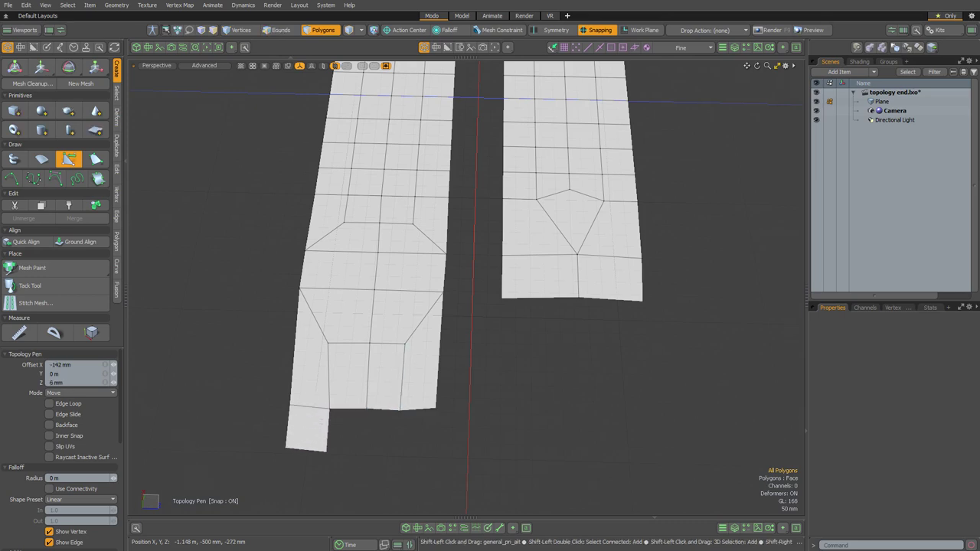
pyautogui.keyDown('shift'); pyautogui.moveTo(349, 409); pyautogui.dragTo(346, 451); pyautogui.keyUp('shift')
pyautogui.keyDown('shift'); pyautogui.moveTo(383, 411); pyautogui.dragTo(379, 455); pyautogui.keyUp('shift')
pyautogui.keyDown('shift'); pyautogui.moveTo(418, 410); pyautogui.dragTo(415, 455); pyautogui.keyUp('shift')
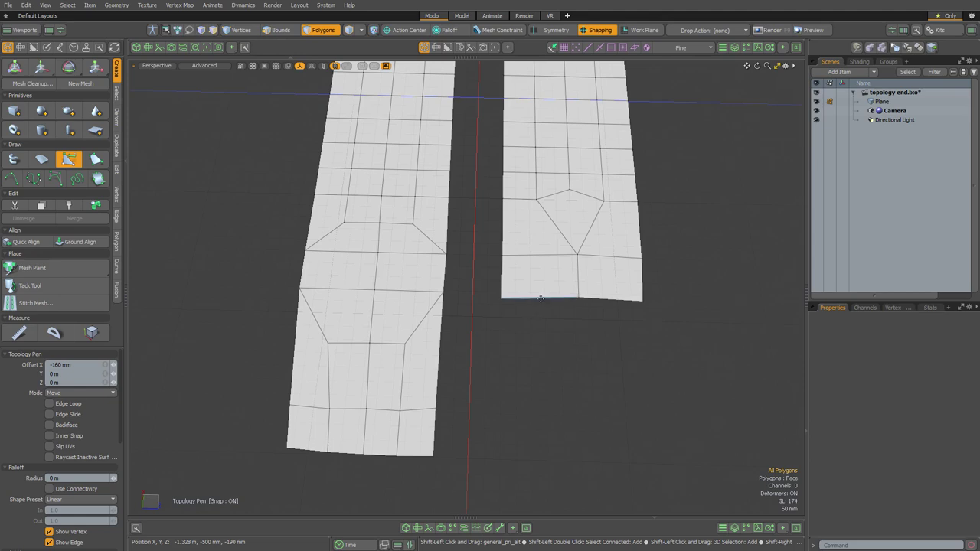
# Split the right strip's two columns into four by spreading quads apart, adding a row beneath them and filling the central diamond.
pyautogui.keyDown('shift'); pyautogui.moveTo(541, 299); pyautogui.dragTo(549, 379); pyautogui.keyUp('shift')
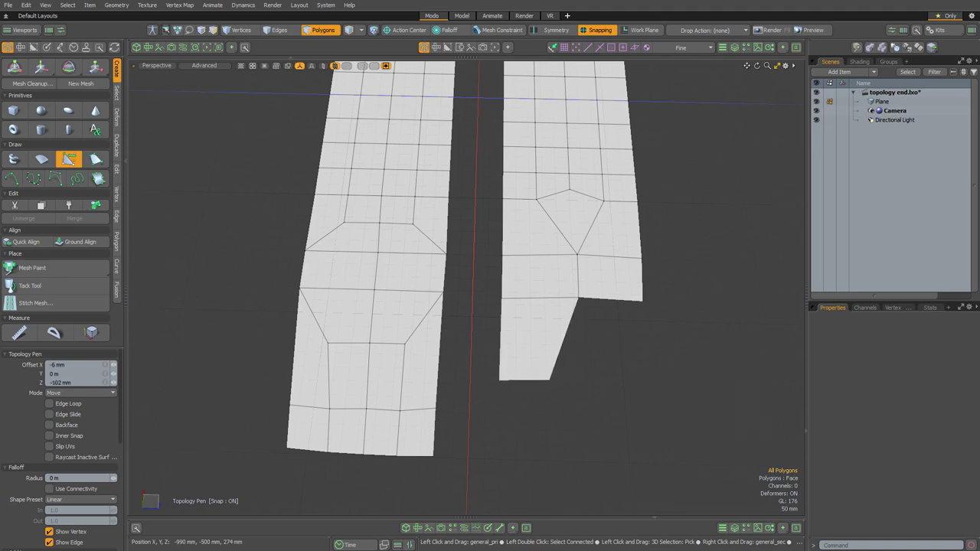
pyautogui.keyDown('shift'); pyautogui.moveTo(615, 300); pyautogui.dragTo(637, 427); pyautogui.keyUp('shift')
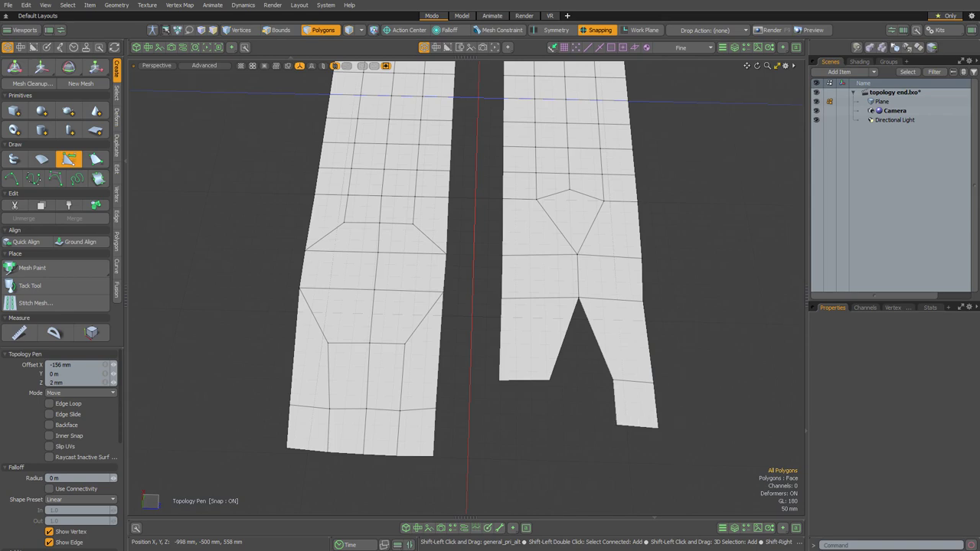
pyautogui.keyDown('shift'); pyautogui.moveTo(525, 380); pyautogui.dragTo(579, 388); pyautogui.keyUp('shift')
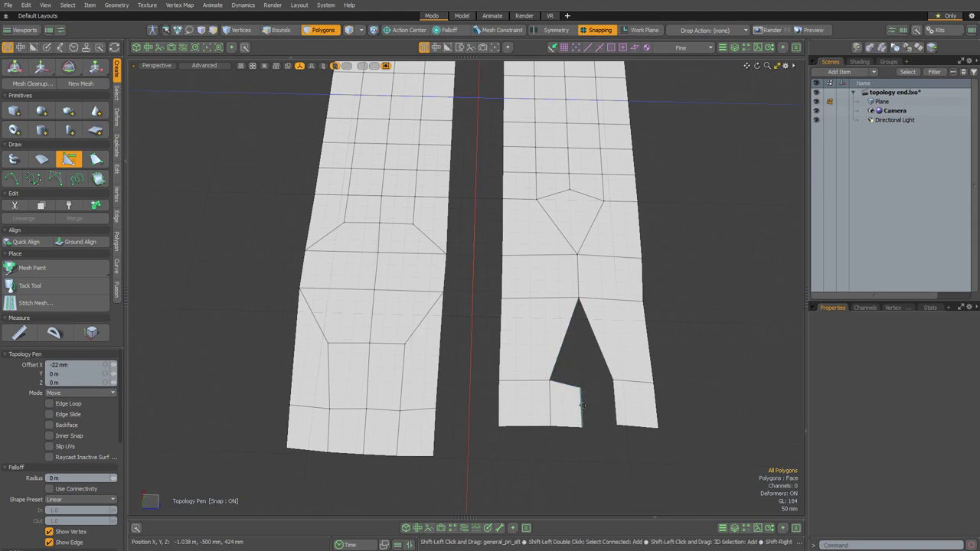
pyautogui.moveTo(582, 406)
pyautogui.keyDown('shift'); pyautogui.mouseDown()
pyautogui.moveTo(616, 403)
pyautogui.moveTo(581, 392)
pyautogui.mouseUp(); pyautogui.keyUp('shift')
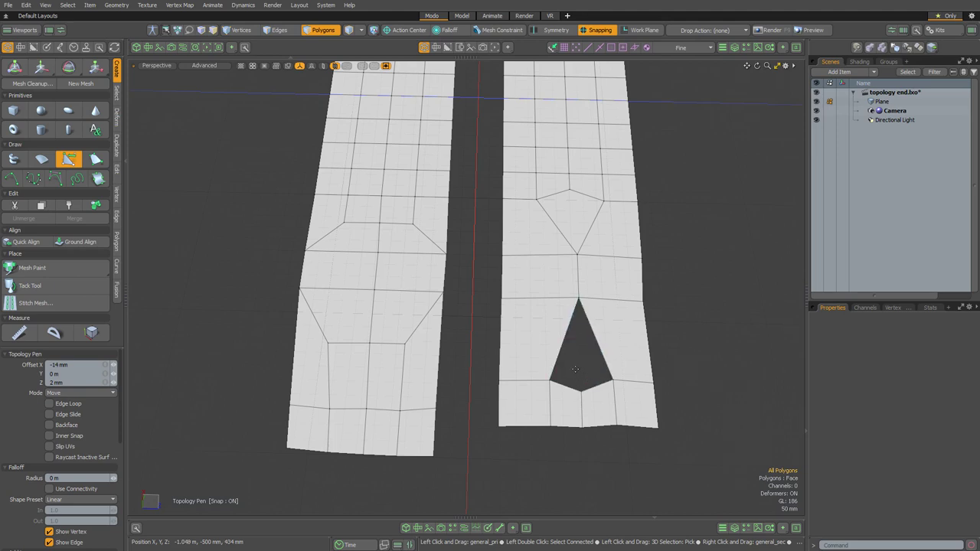
pyautogui.keyDown('shift'); pyautogui.moveTo(595, 386); pyautogui.dragTo(569, 363); pyautogui.keyUp('shift')
# Extend the right strip's four lower edges into another row of four quads.
pyautogui.keyDown('shift'); pyautogui.moveTo(532, 427); pyautogui.dragTo(531, 464); pyautogui.keyUp('shift')
pyautogui.keyDown('shift'); pyautogui.moveTo(567, 427); pyautogui.dragTo(566, 462); pyautogui.keyUp('shift')
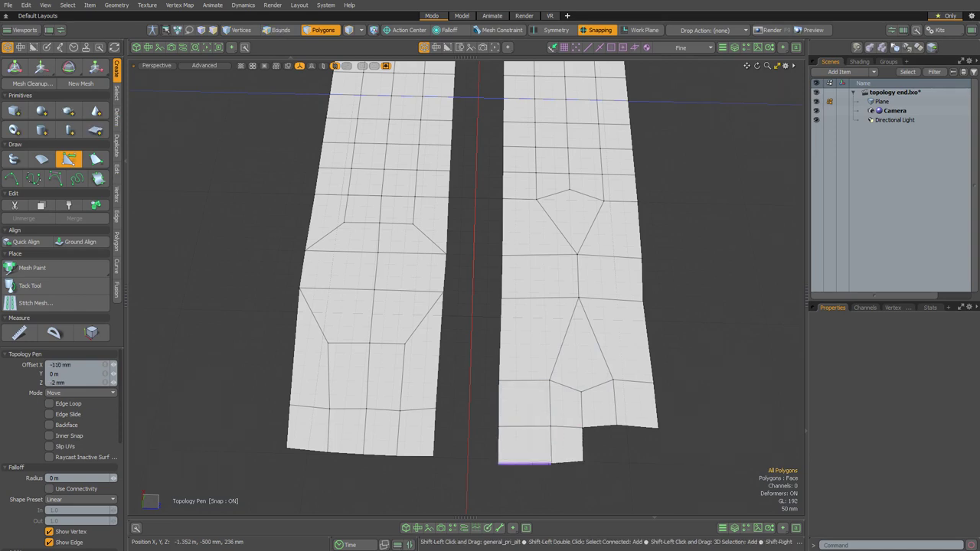
pyautogui.keyDown('shift'); pyautogui.moveTo(599, 426); pyautogui.dragTo(602, 461); pyautogui.keyUp('shift')
pyautogui.keyDown('shift'); pyautogui.moveTo(637, 426); pyautogui.dragTo(639, 462); pyautogui.keyUp('shift')
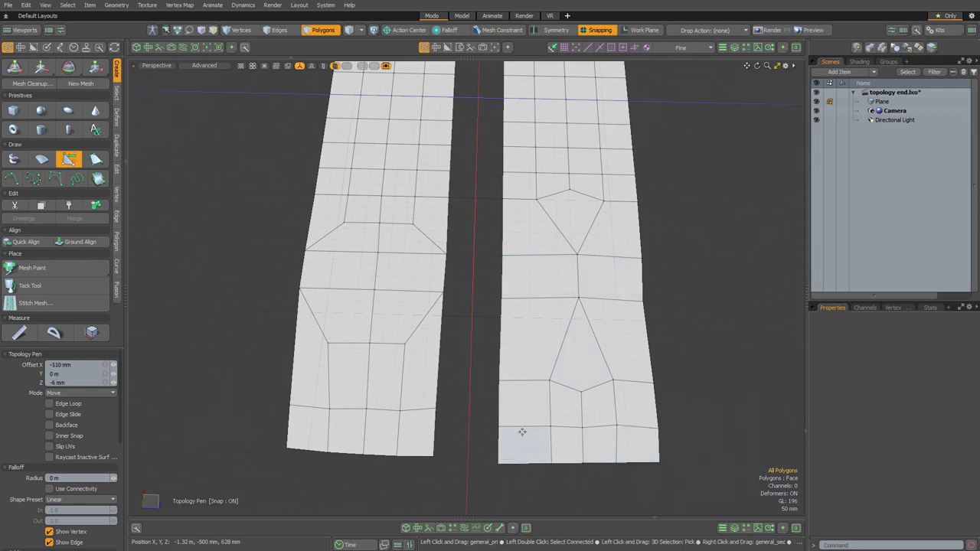